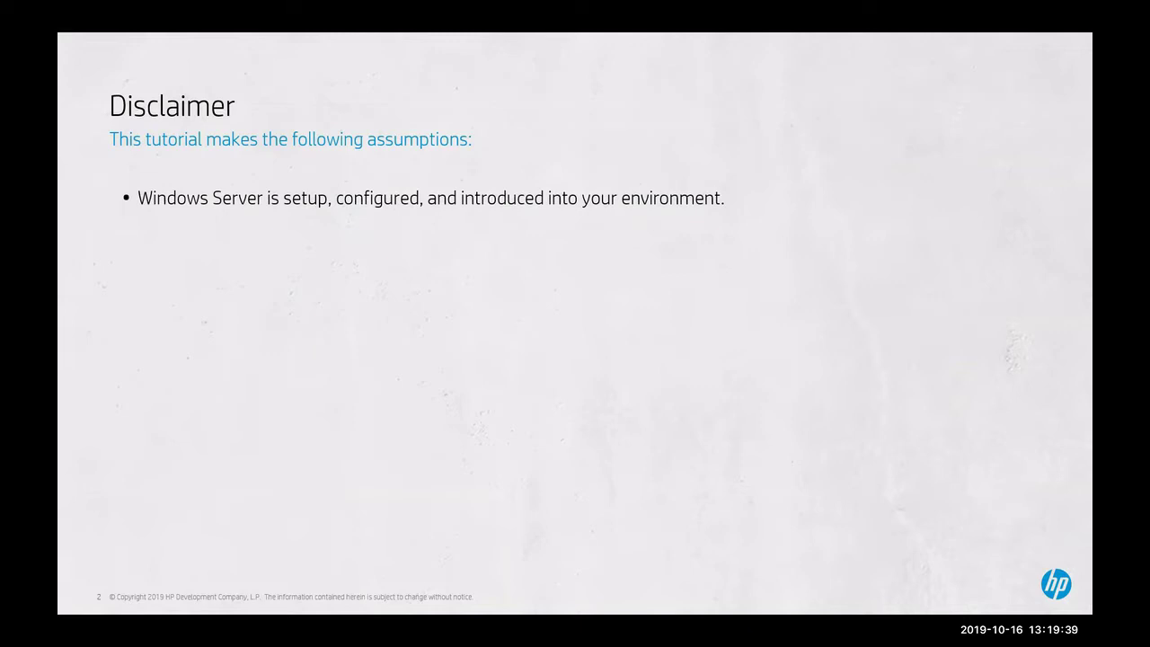
Step: Advance the slideshow past the Disclaimer and intro slides to the desktop demo
key(Right)
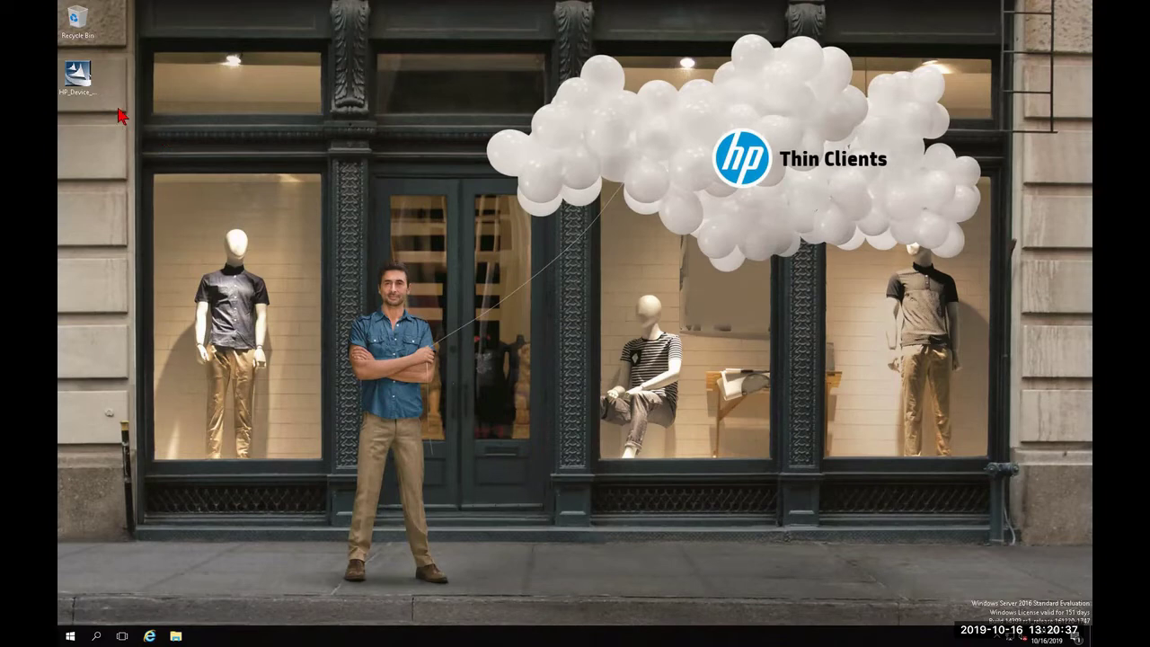
Step: Launch the HP_Device_Manager-5.0 installer package from the desktop and allow it to run
double_click(83, 73)
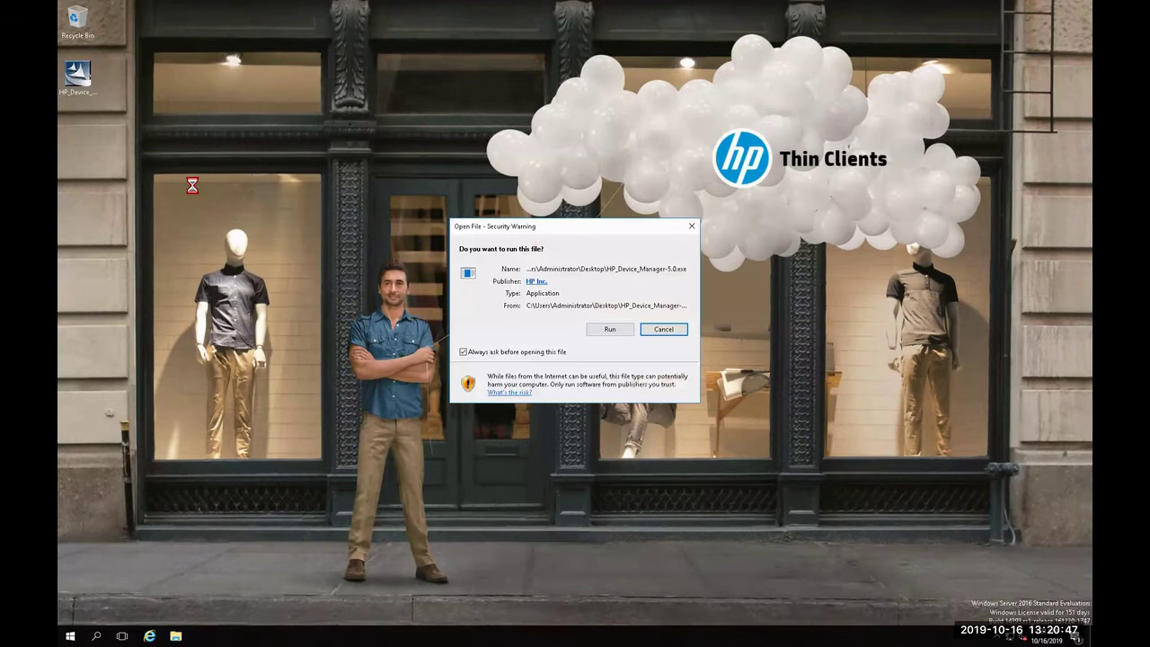
click(610, 329)
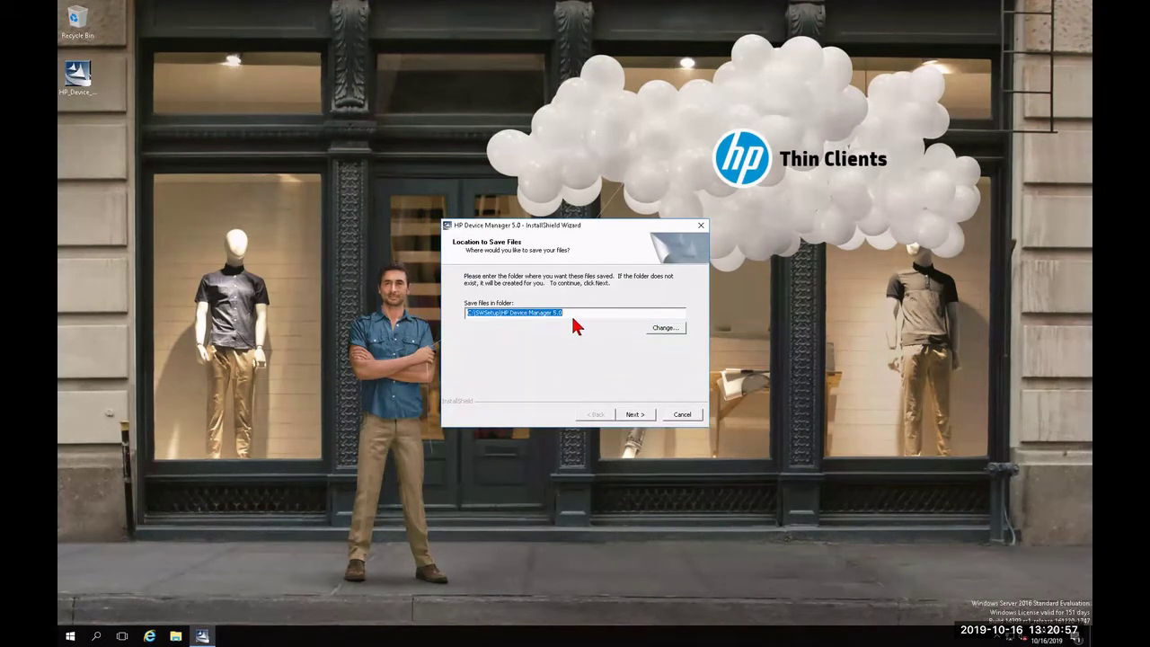
Step: Extract the setup files to the suggested folder and continue past the Welcome page
click(634, 415)
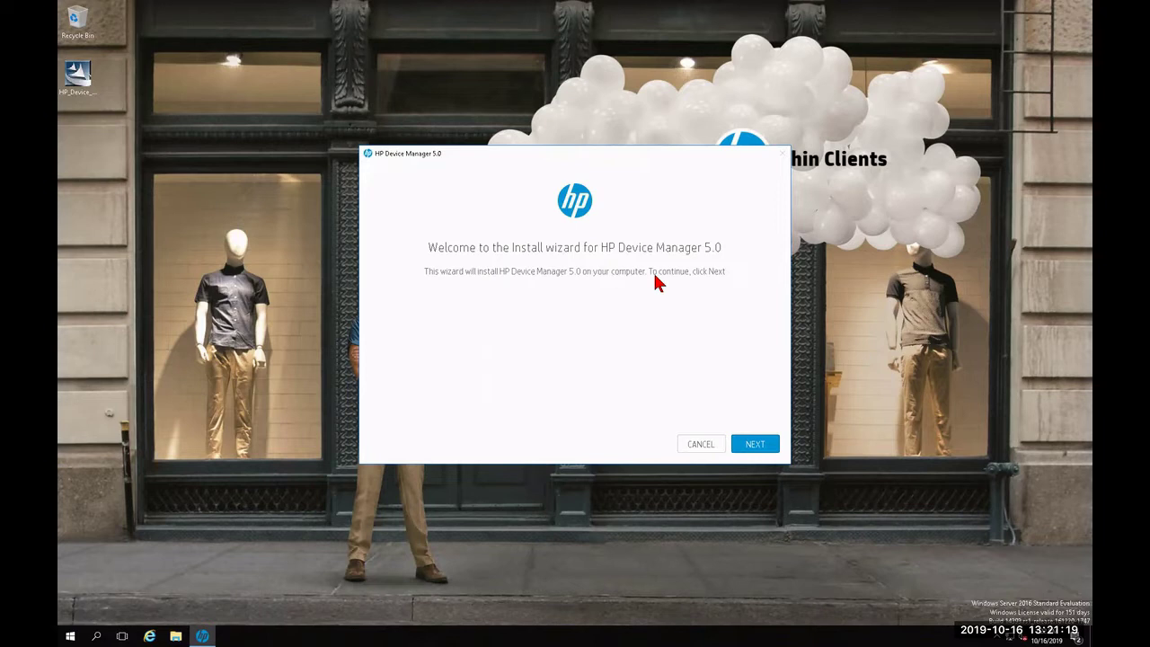
click(759, 452)
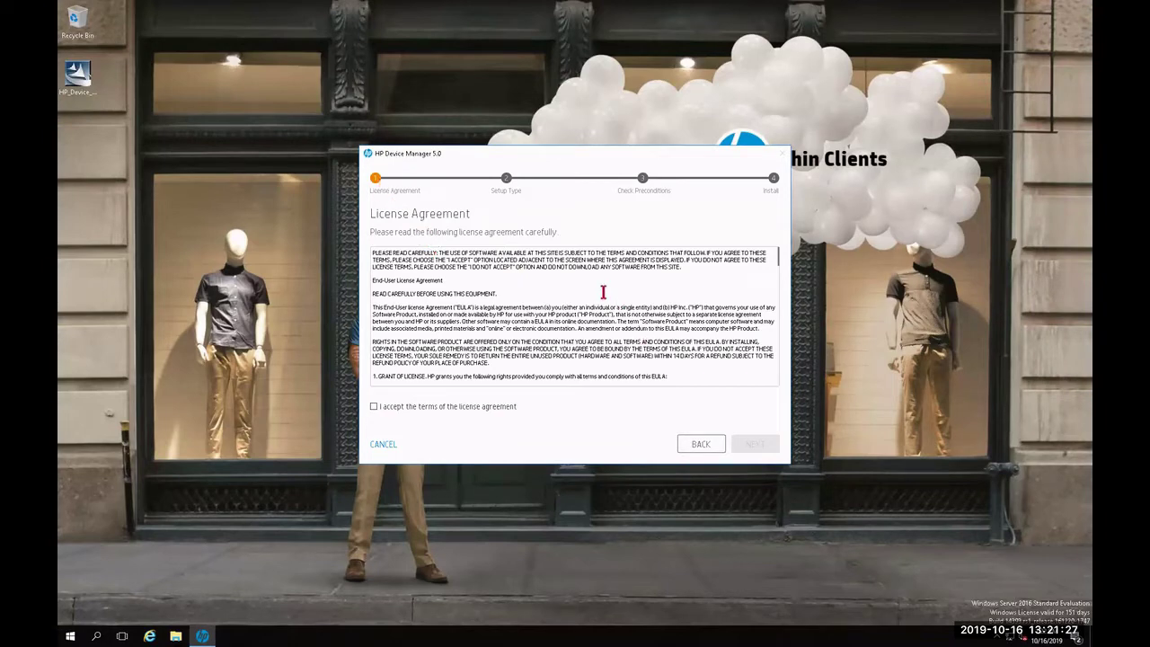
Step: Read through the license text, accept its terms, and continue to Setup Type
scroll(602, 292, down, 15)
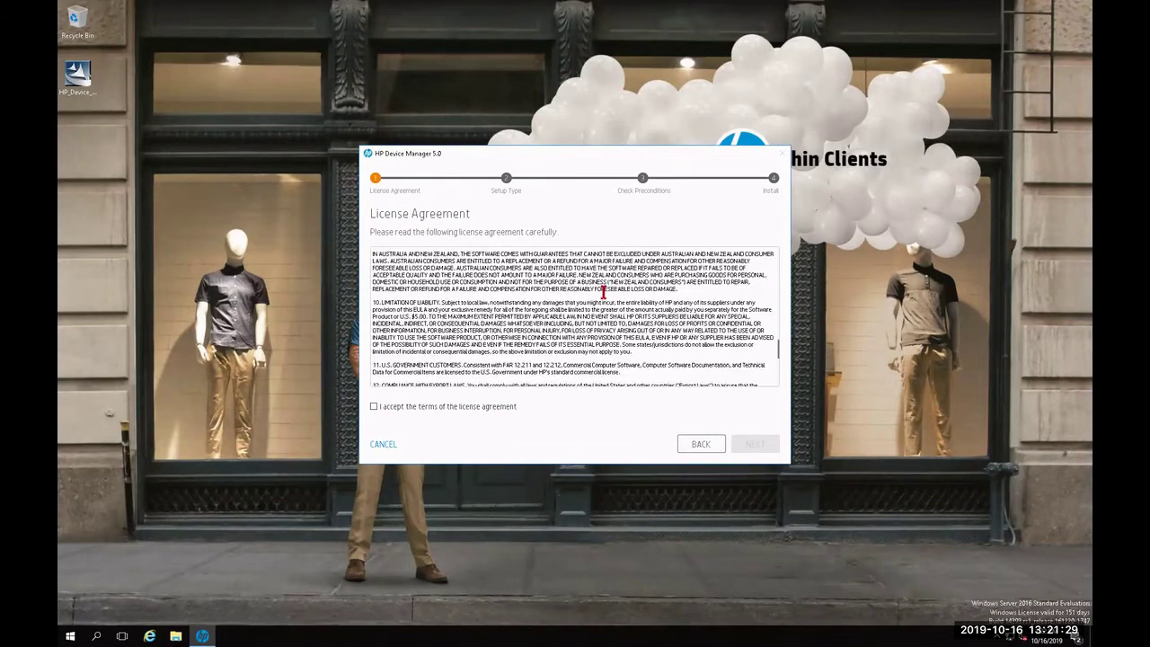
scroll(603, 292, down, 5)
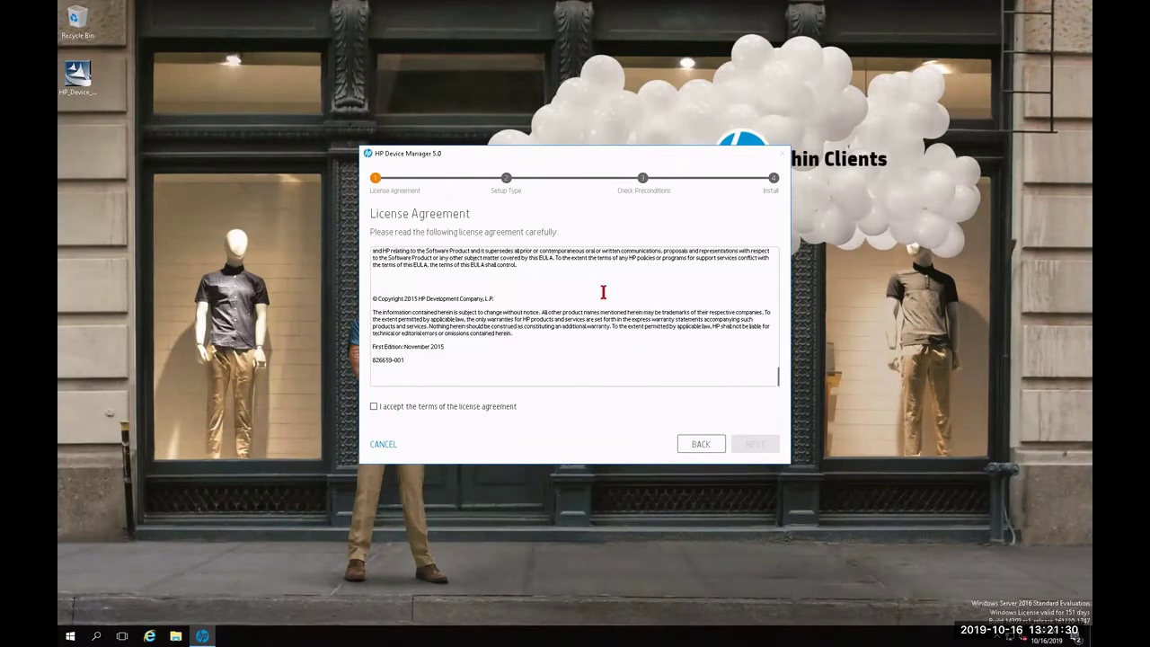
click(375, 406)
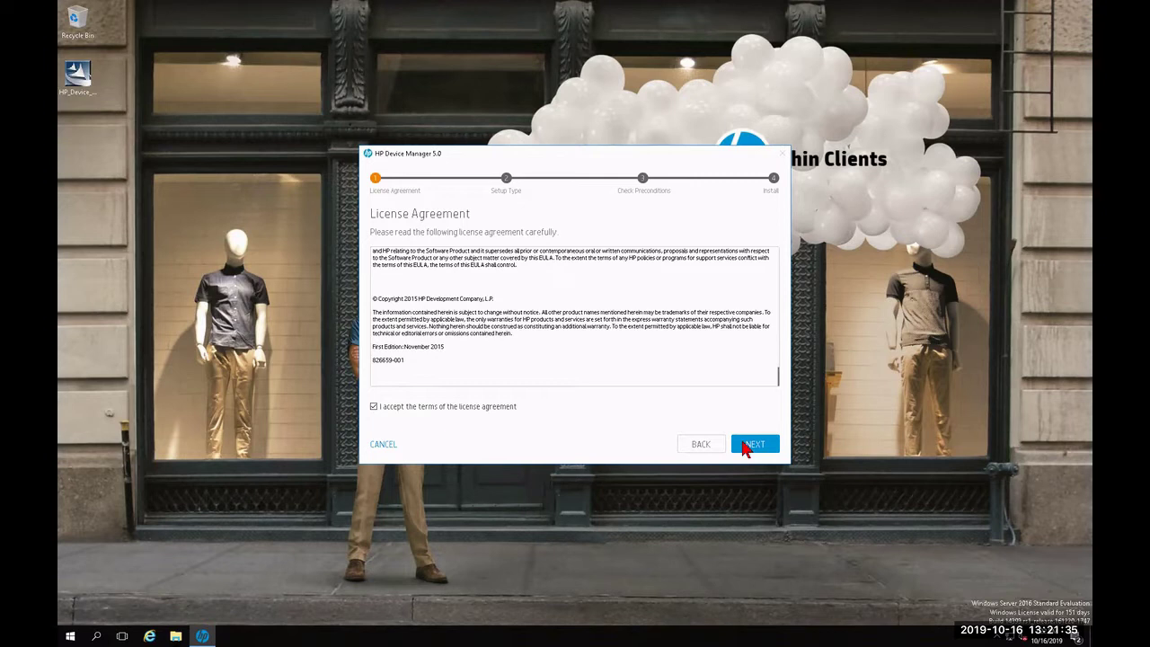
click(747, 444)
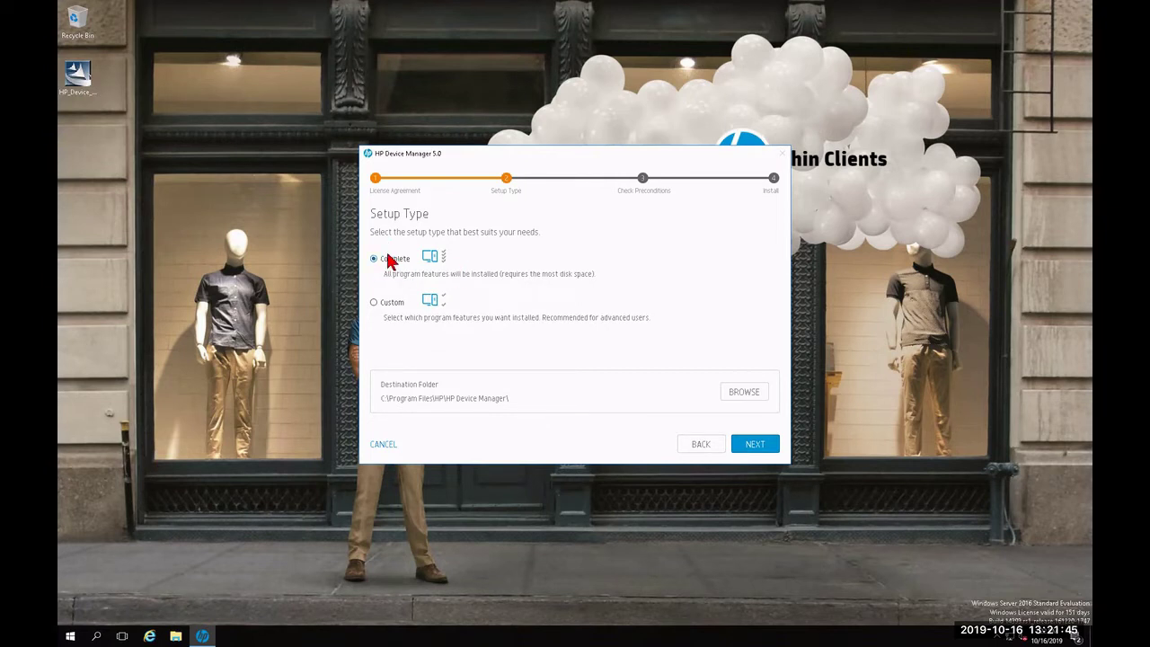
Step: Preview the Custom setup's optional features, then choose Complete setup and continue
click(376, 304)
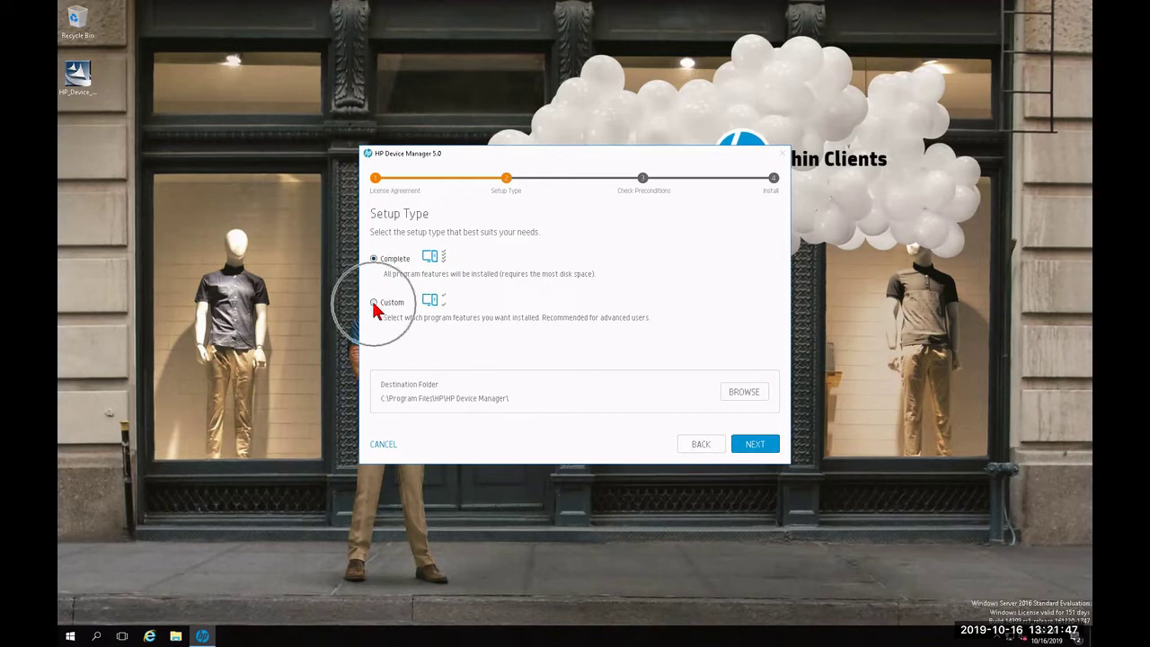
click(748, 449)
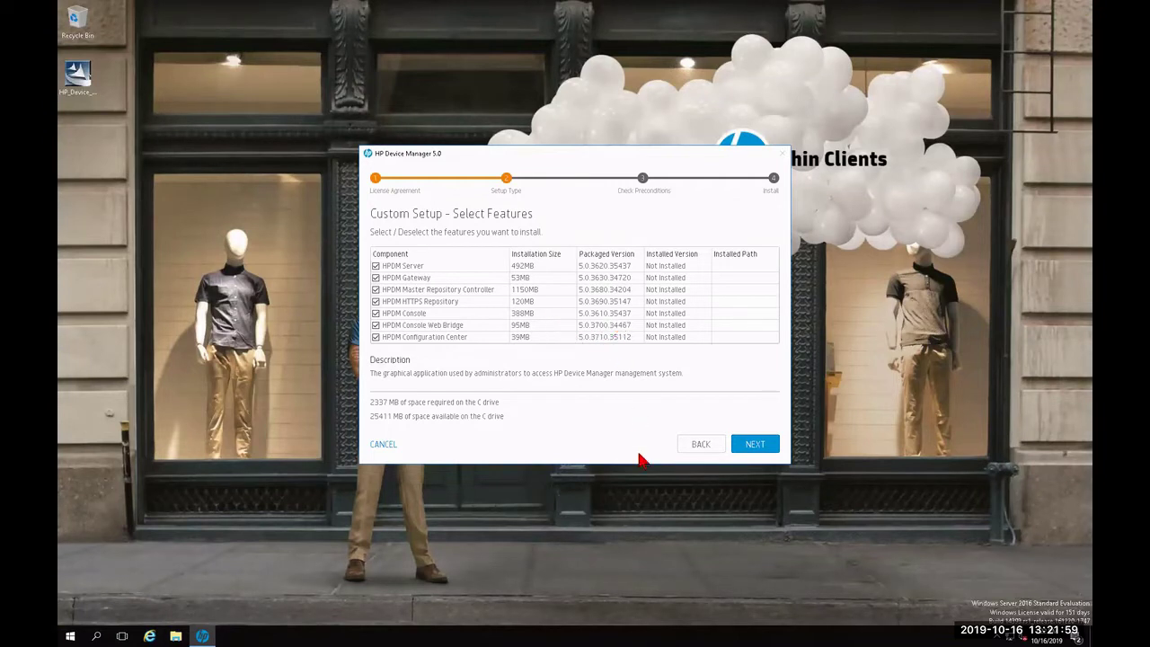
click(700, 445)
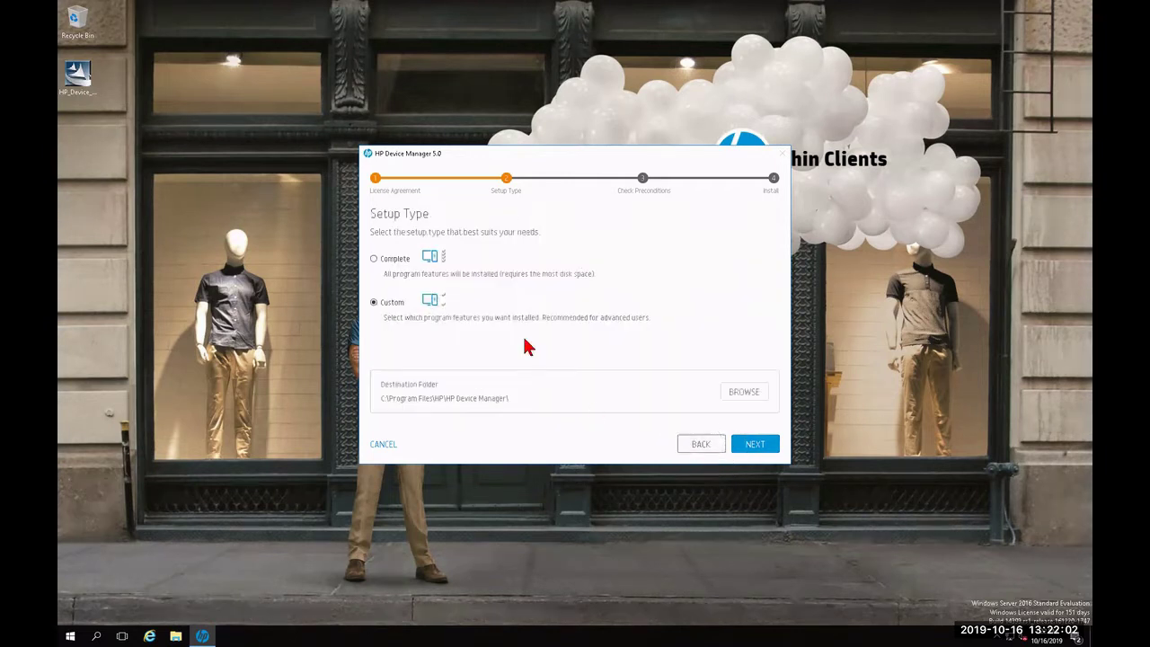
click(374, 259)
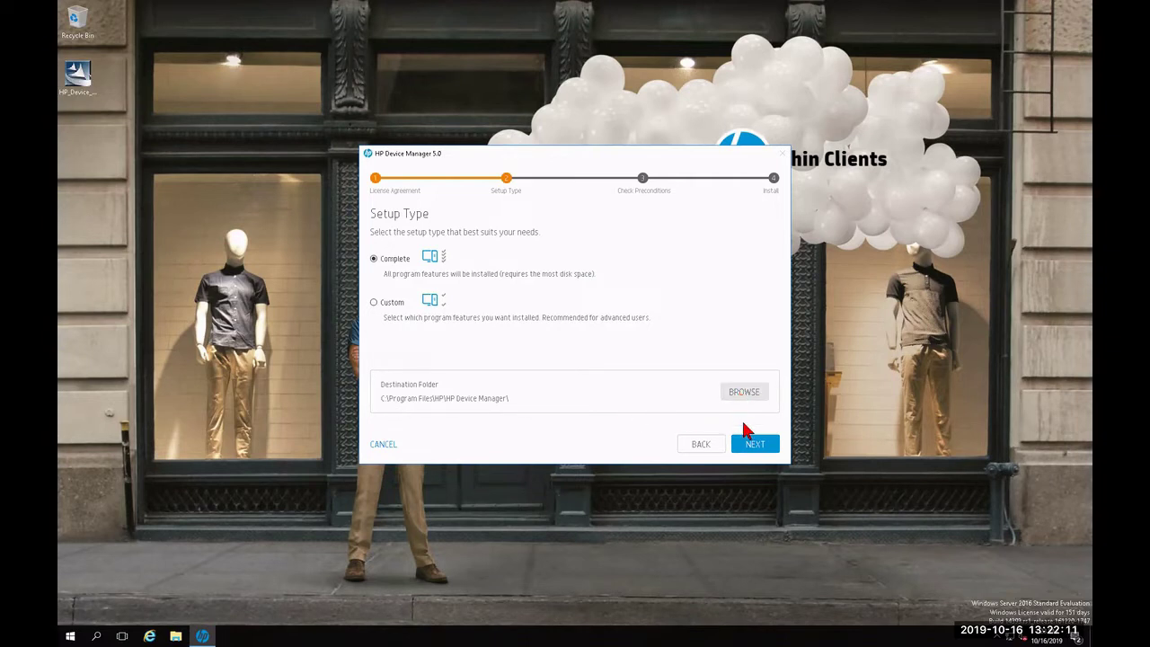
click(753, 445)
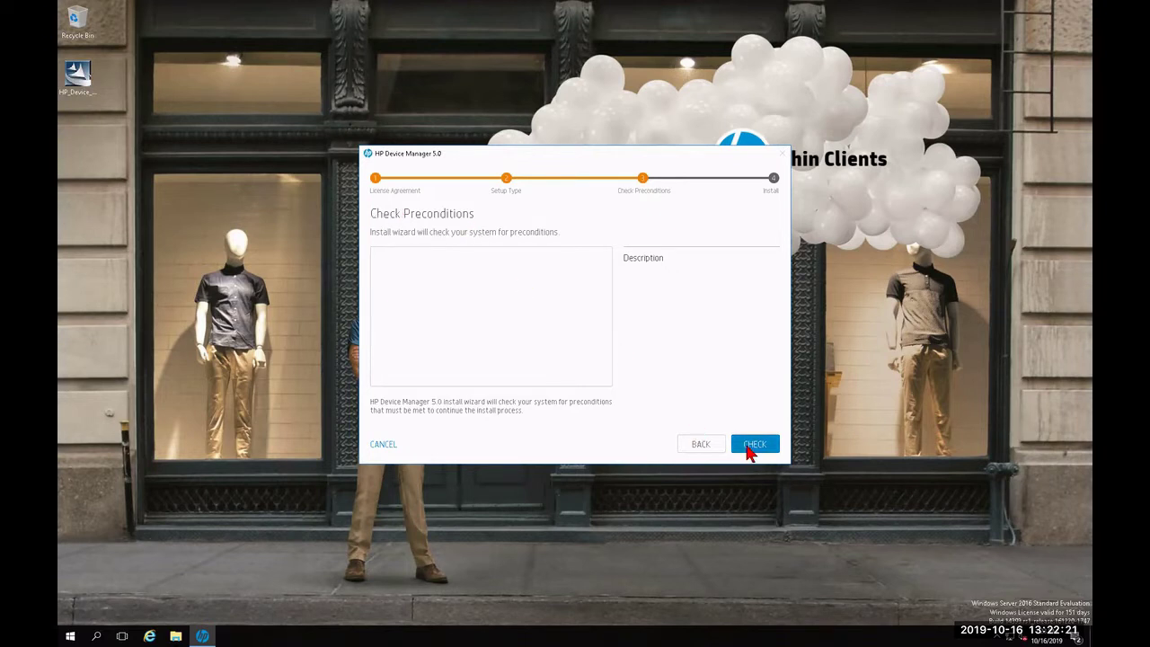
Step: Run the precondition checks and, once all pass, begin the installation
click(748, 449)
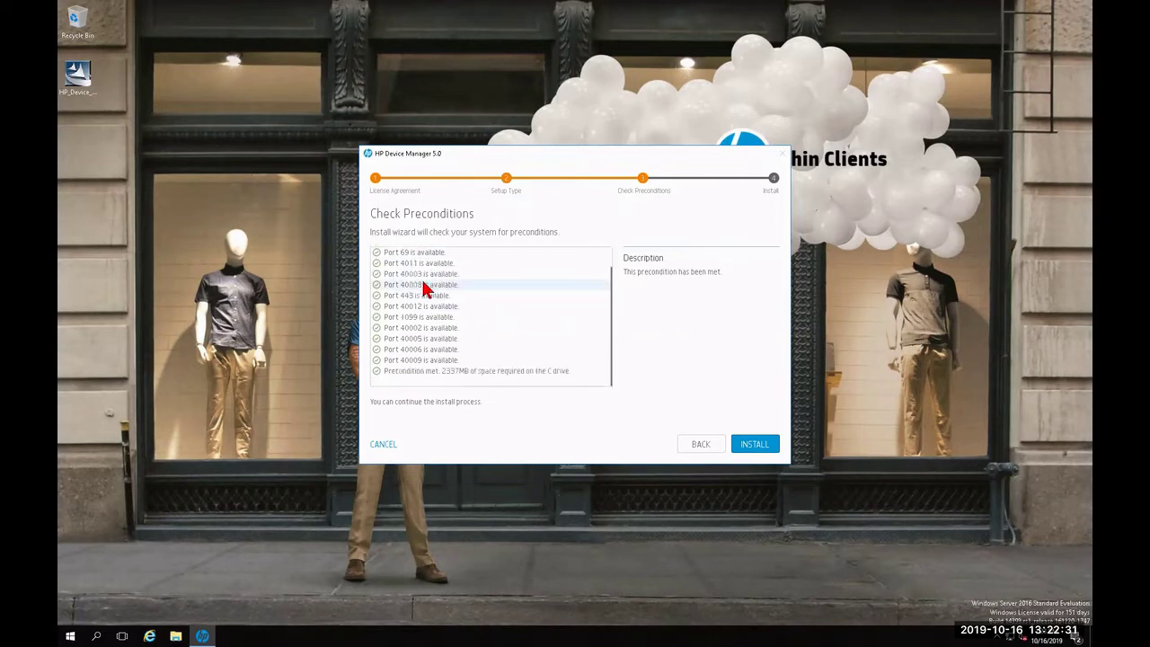
scroll(418, 288, down, 1)
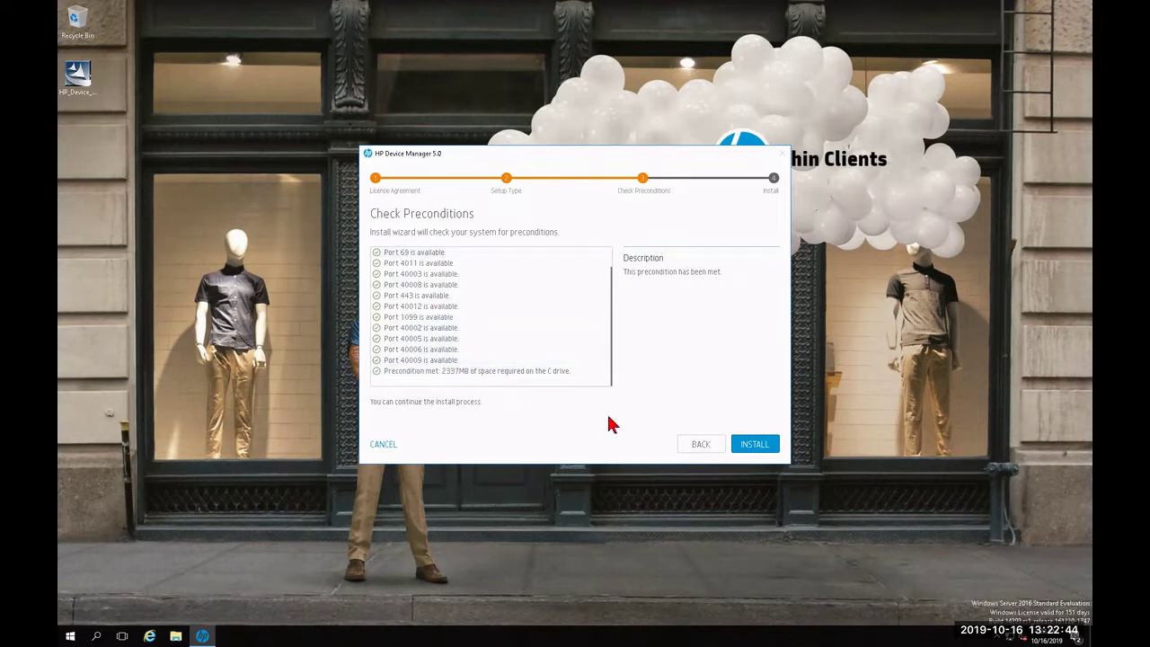
click(746, 442)
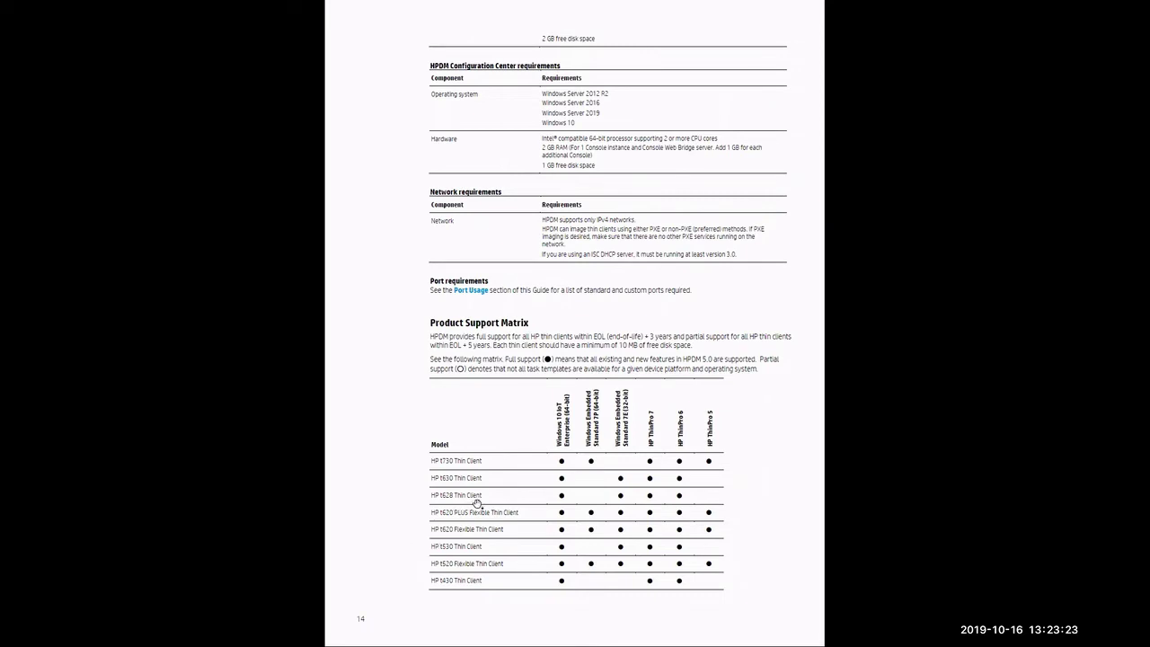
Step: Scroll the admin guide from page 14's support matrix to Server preparation on page 15
scroll(476, 503, down, 2)
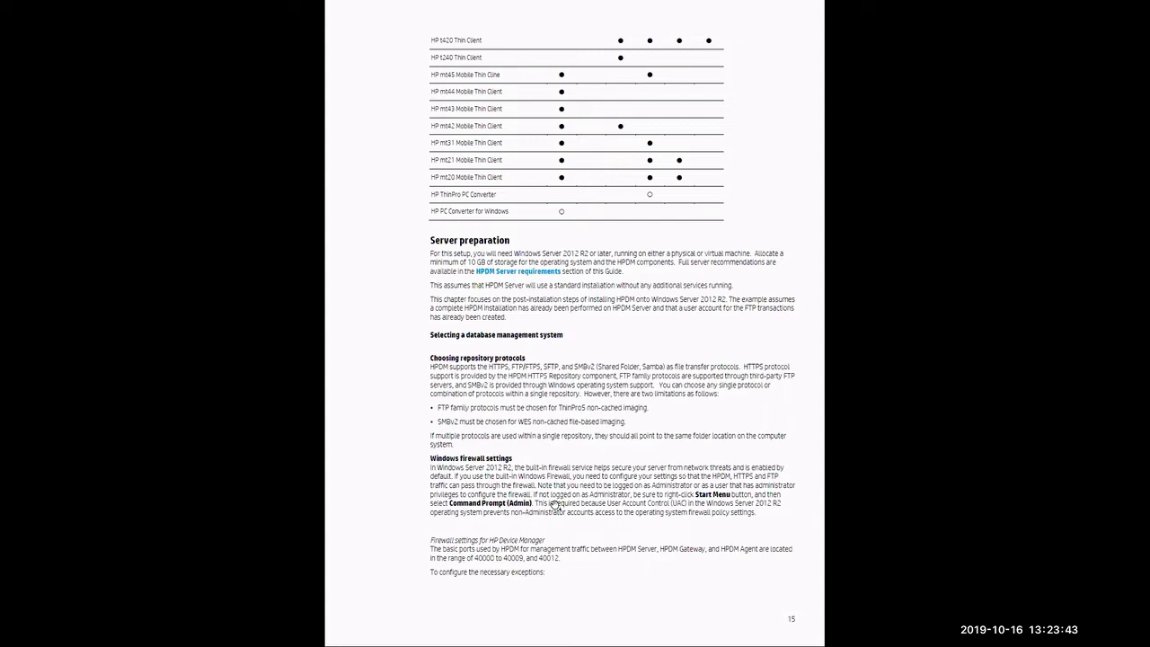
scroll(555, 505, down, 3)
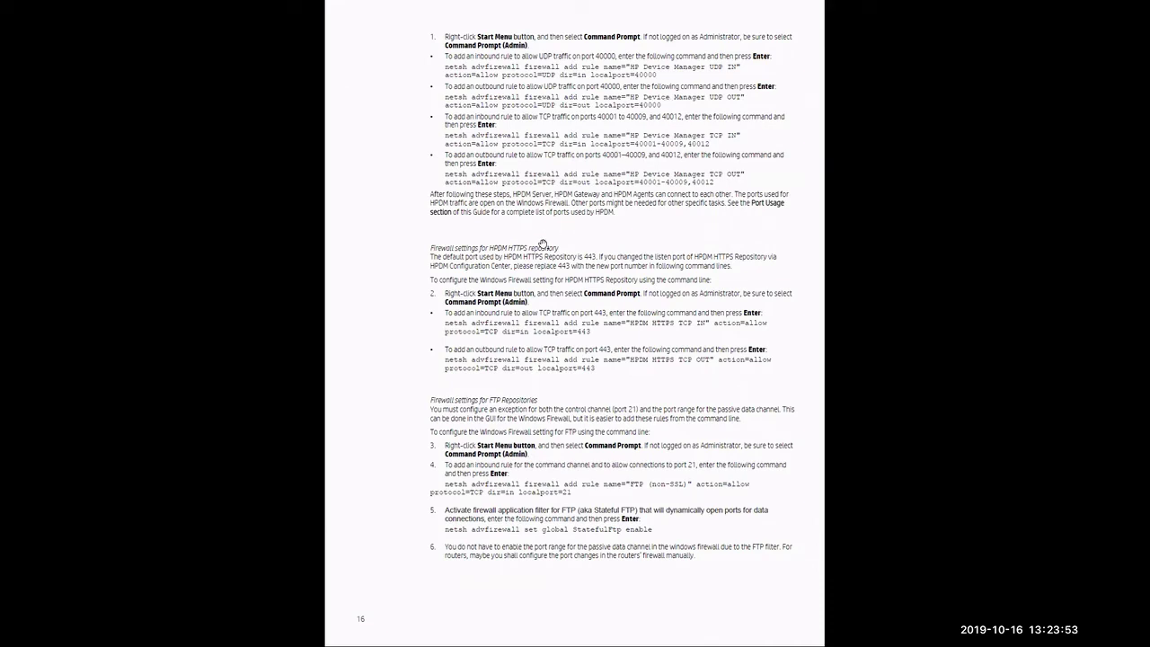
Step: Scroll the admin guide past the firewall and installation-option pages to the component installer section
scroll(539, 270, down, 1)
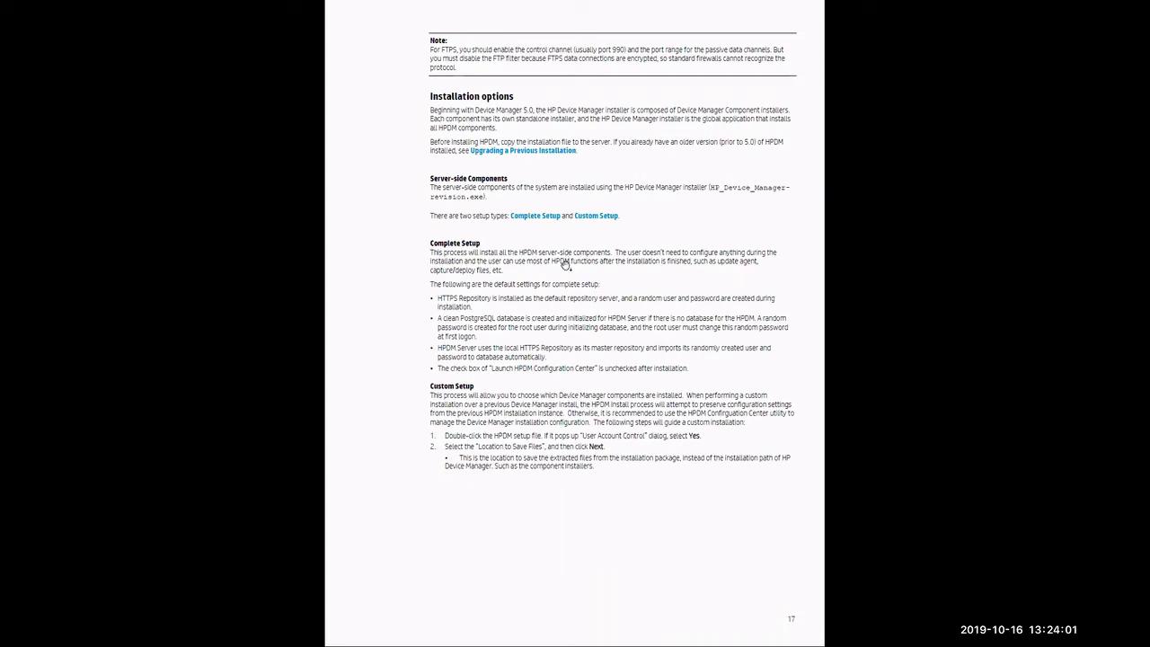
scroll(543, 247, down, 2)
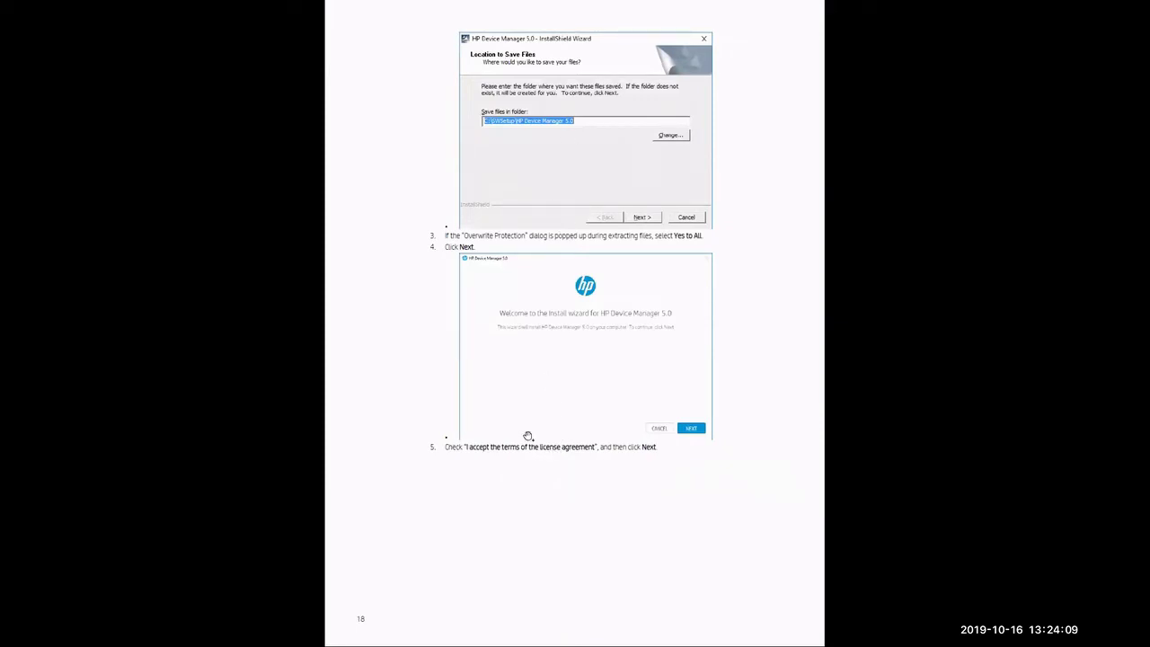
scroll(566, 423, down, 3)
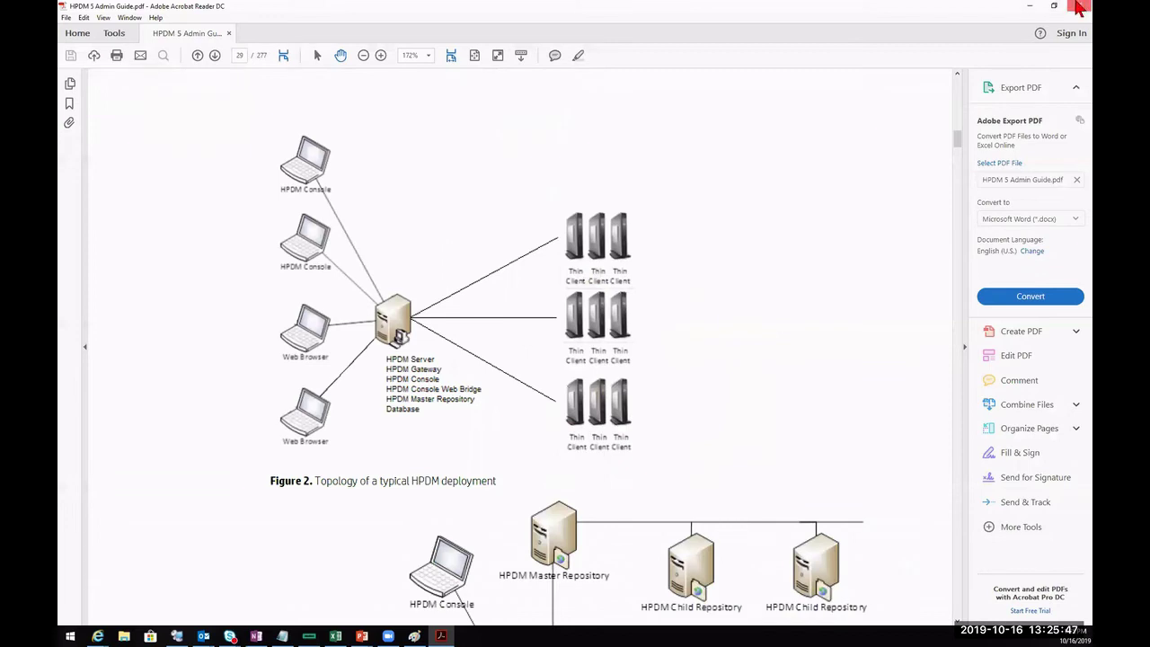
Step: Close the Acrobat admin guide and finish the successful installation wizard
click(1078, 8)
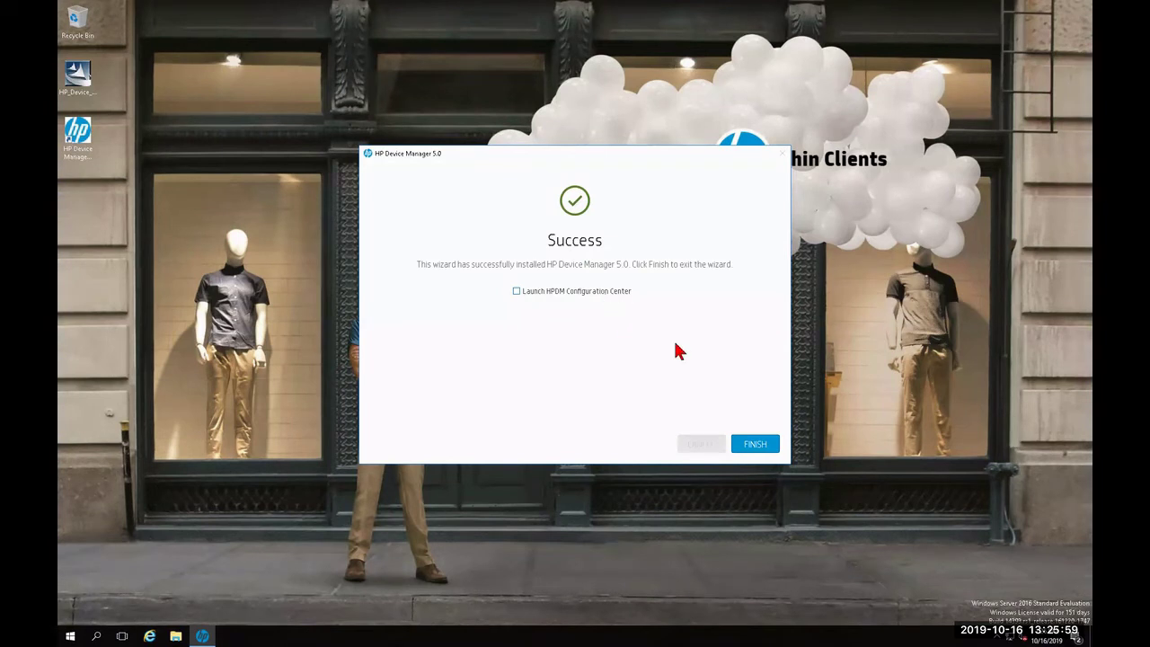
click(753, 445)
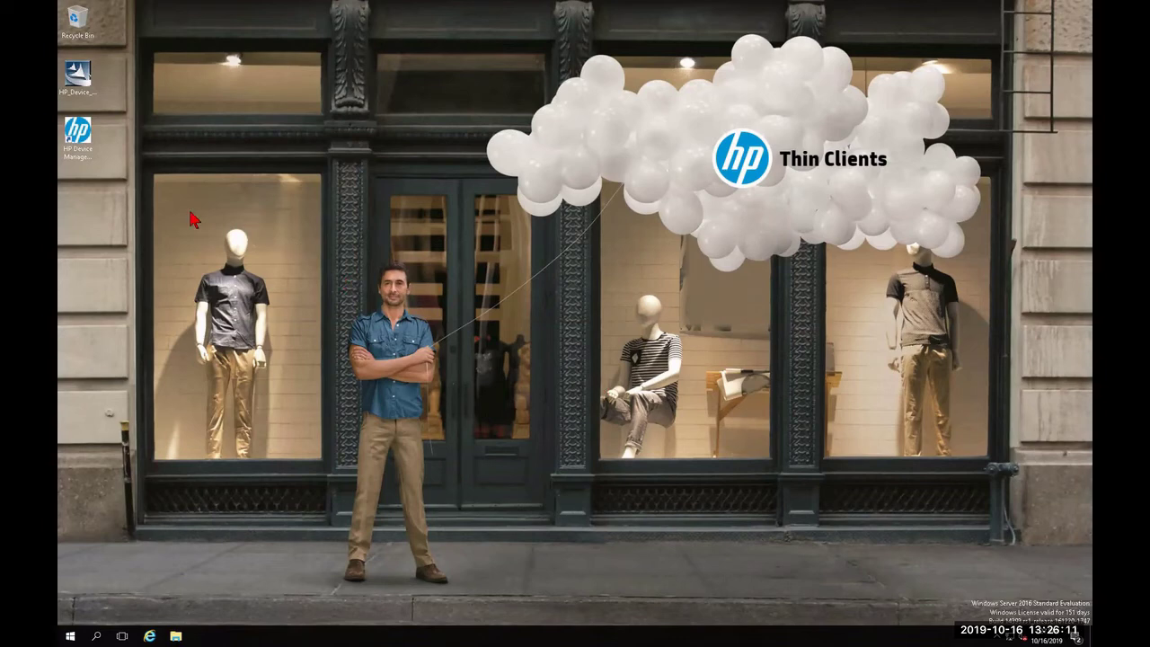
Step: Launch the HP Device Manager console and enter and confirm a new root password
click(84, 144)
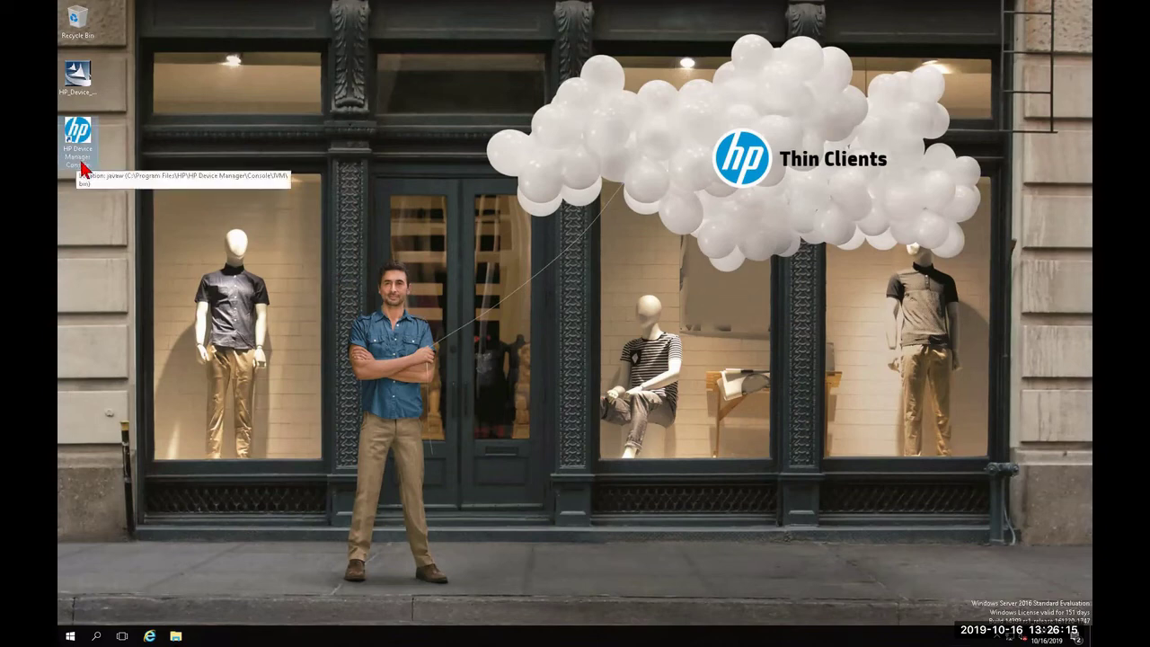
double_click(83, 136)
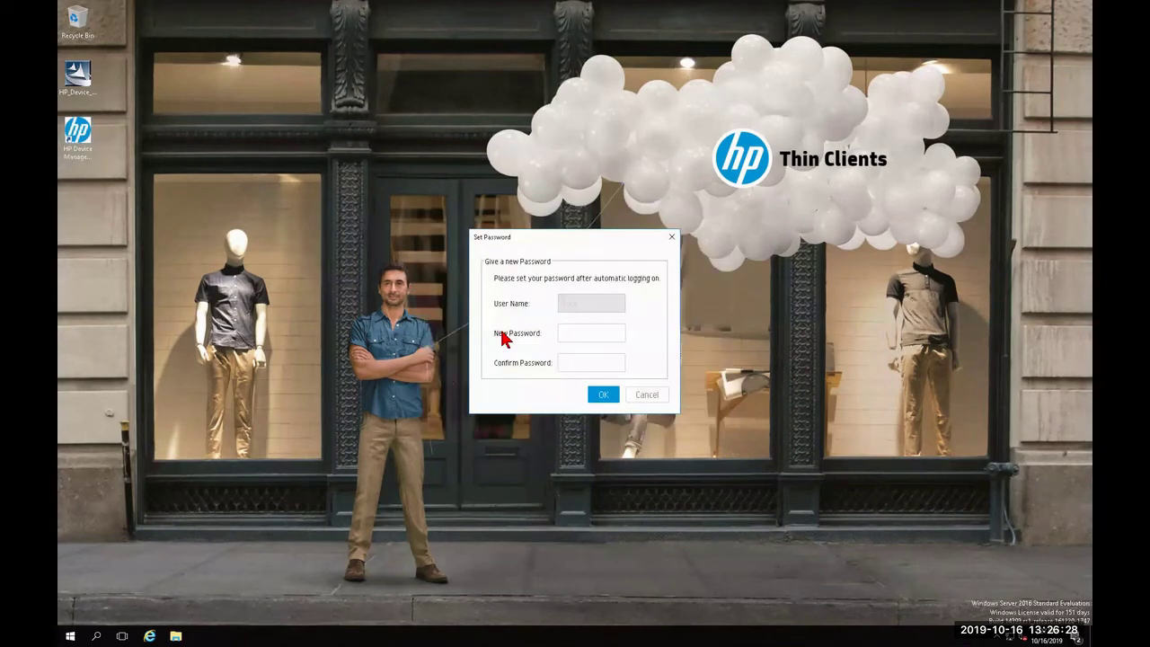
click(572, 333)
text(****)
key(Tab)
text(****)
key(Return)
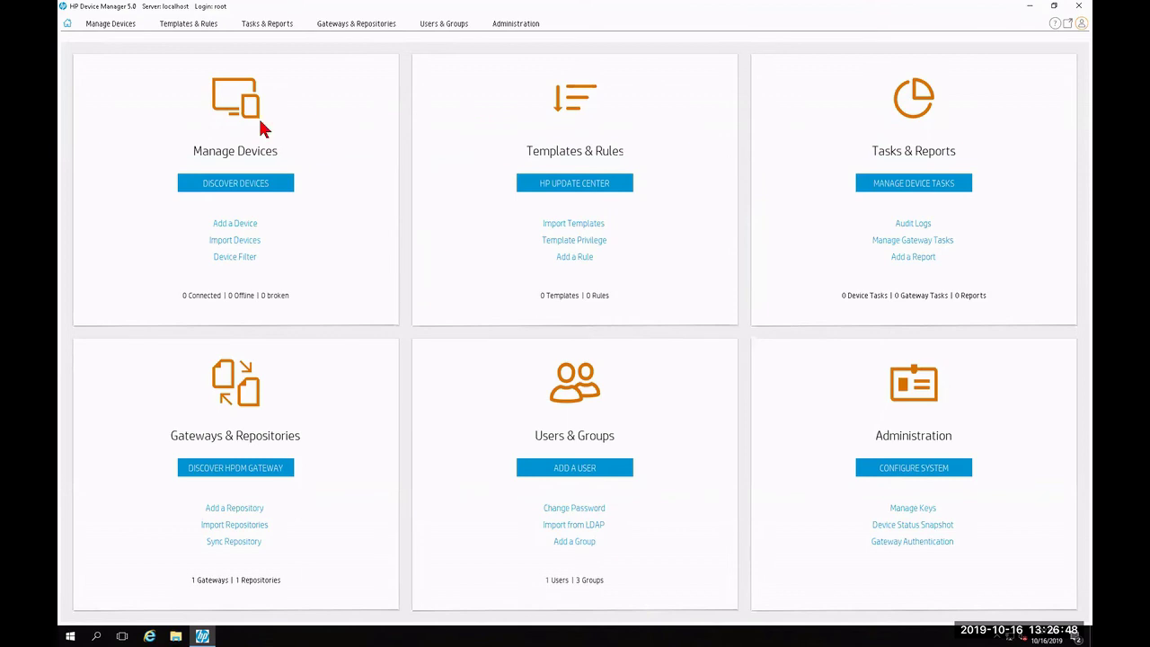
Step: Display the Gateways & Repositories page listing gateway Cloud1 at 192.168.1.210
click(346, 29)
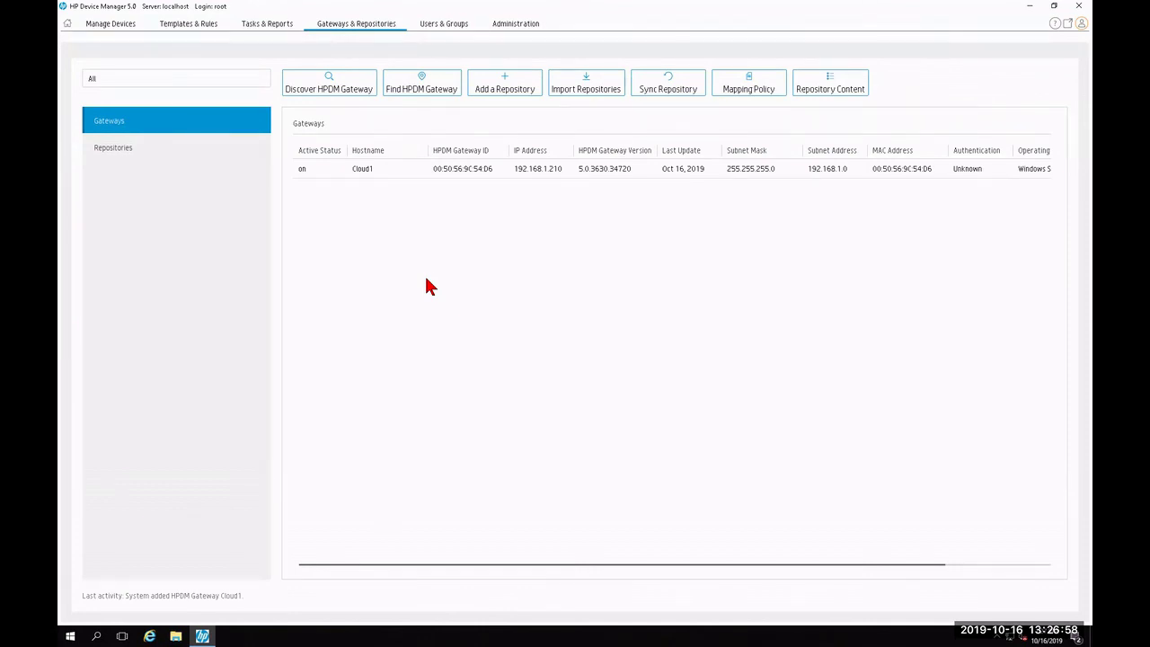
Step: From Manage Devices, start device discovery through gateway Cloud1 scanning by IP range
click(109, 27)
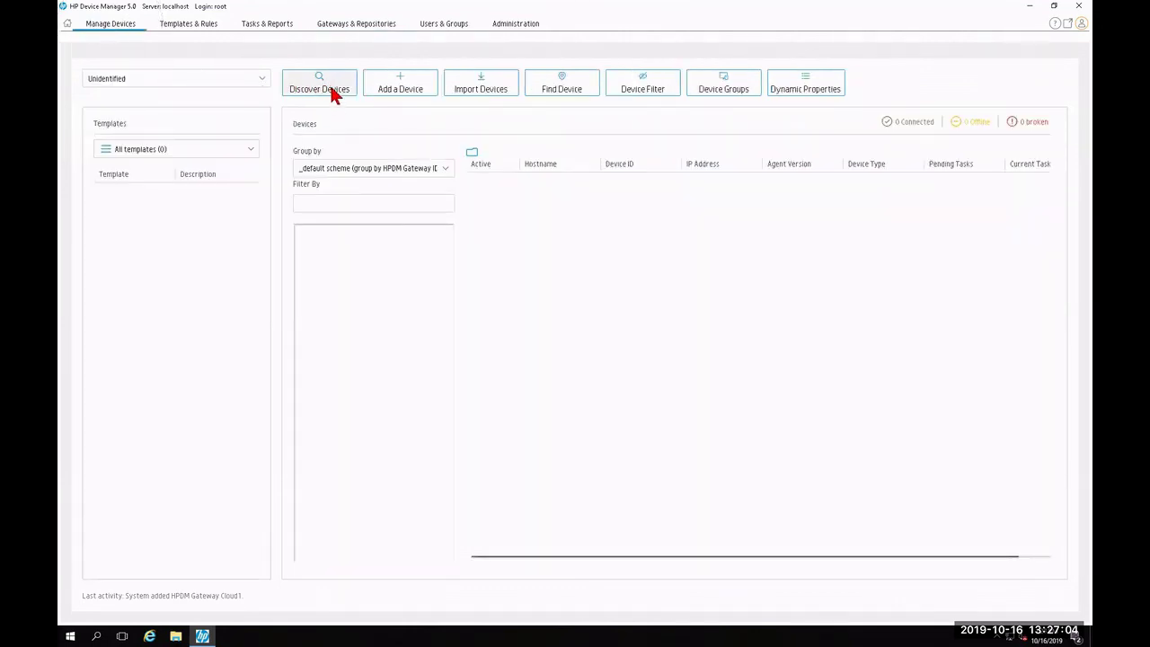
click(330, 92)
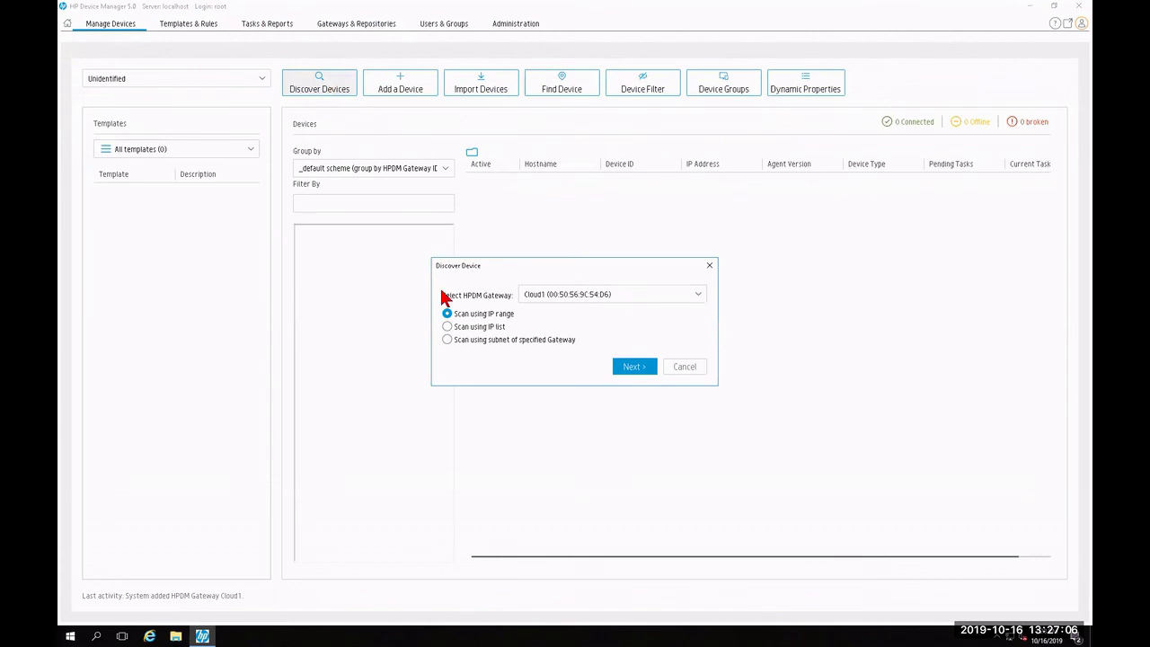